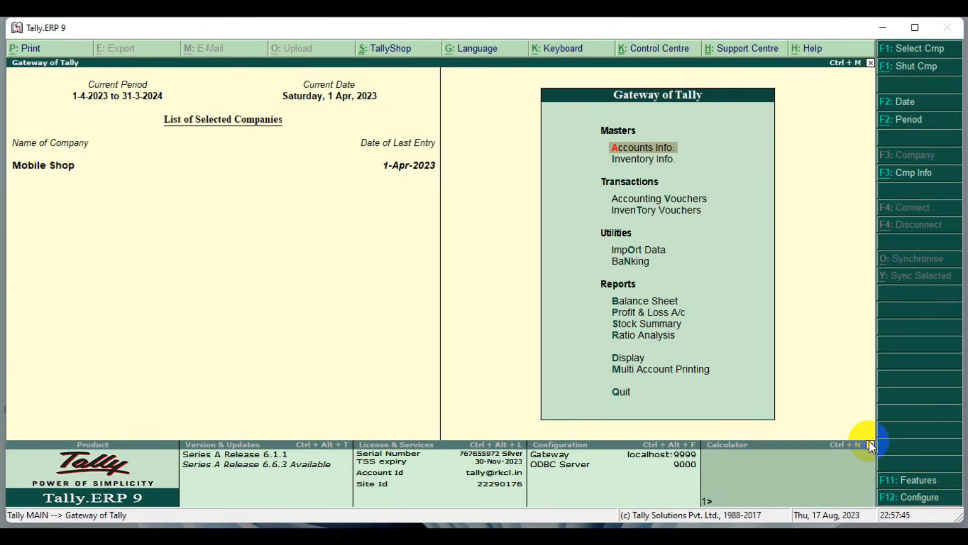
- Open a new purchase voucher and enter supplier invoice number 474, keeping the date 1-Apr-2023
{"action": "mouse_move", "coordinate": [555, 187]}
{"action": "left_mouse_down"}
{"action": "mouse_move", "coordinate": [773, 209]}
{"action": "mouse_move", "coordinate": [750, 210]}
{"action": "left_mouse_up"}
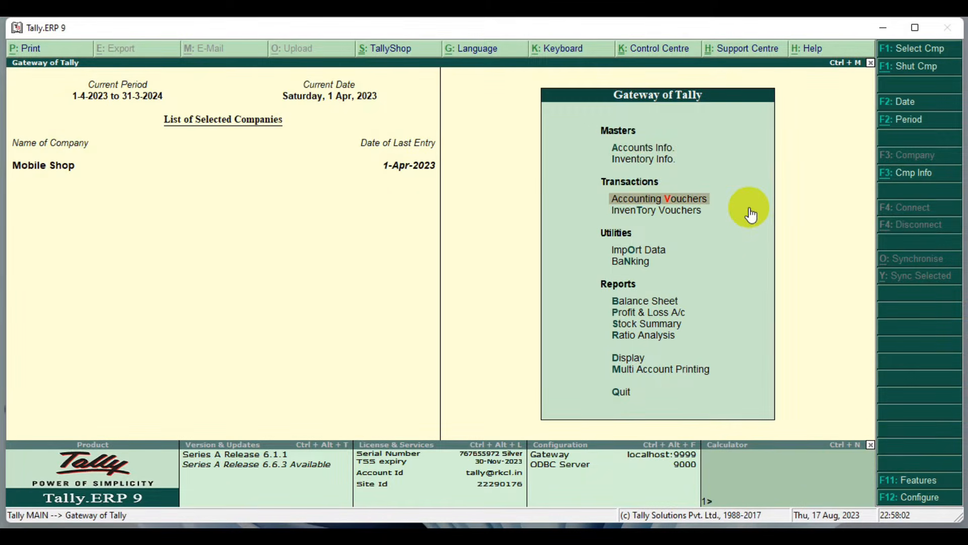
{"action": "key", "text": "Return"}
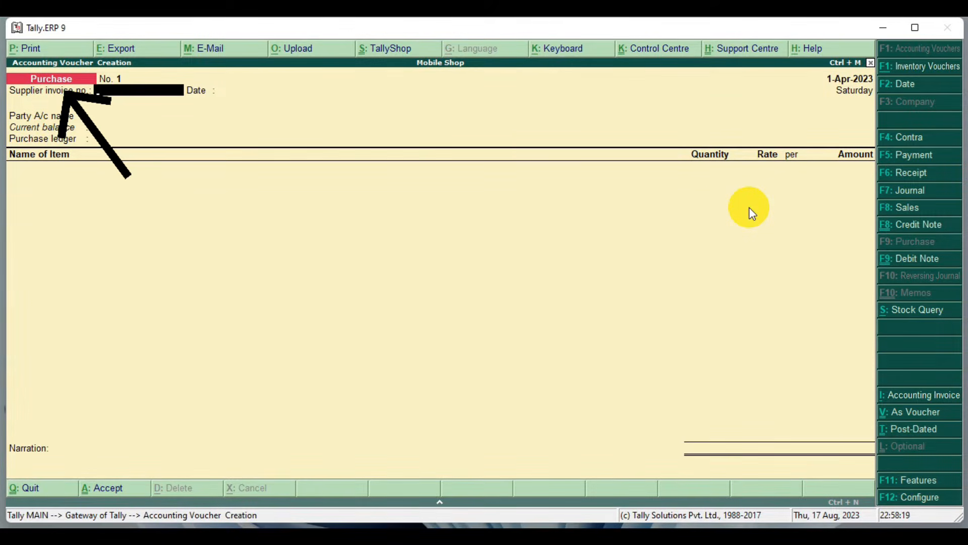
{"action": "type", "text": "474"}
{"action": "key", "text": "Return"}
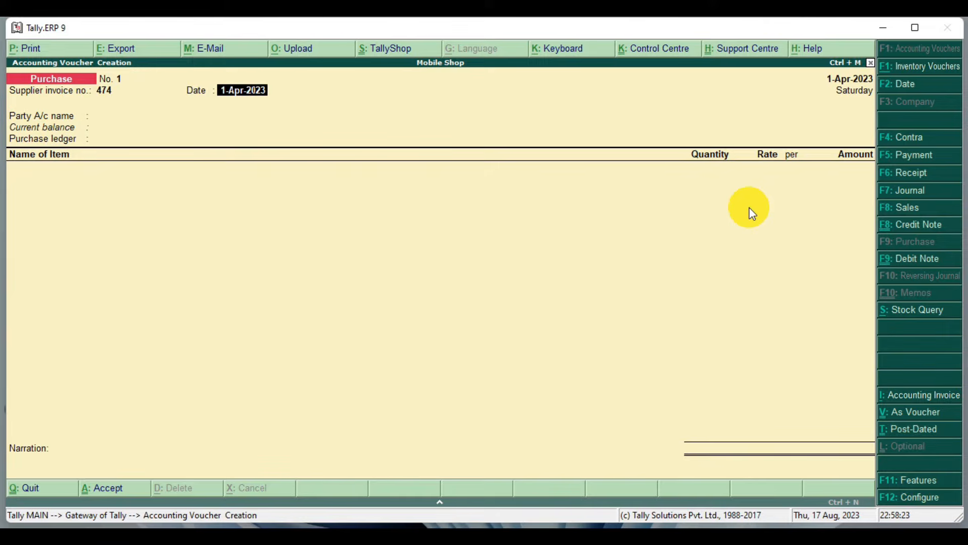
{"action": "key", "text": "Return"}
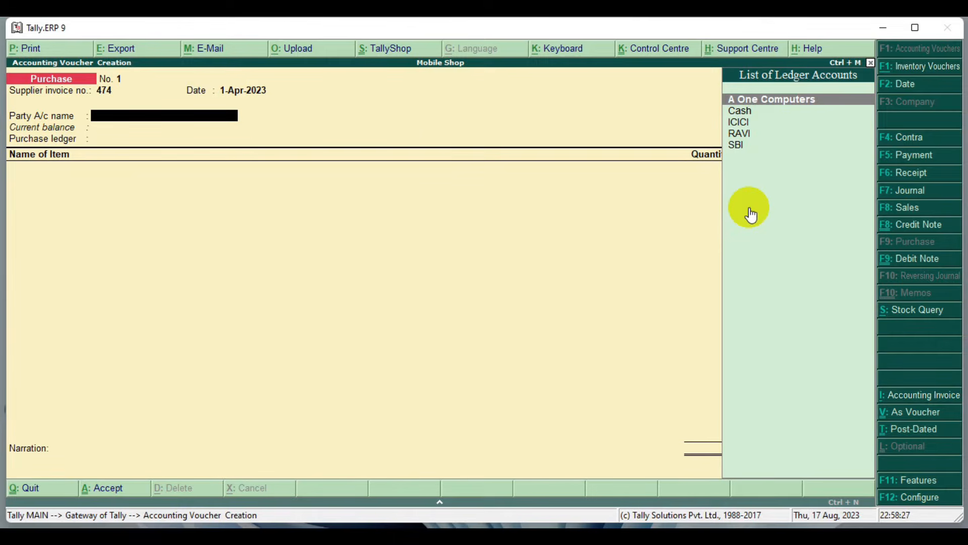
- Choose Cash as the party account, accept the default supplier details, and select Purchase as the purchase ledger
{"action": "key", "text": "Down"}
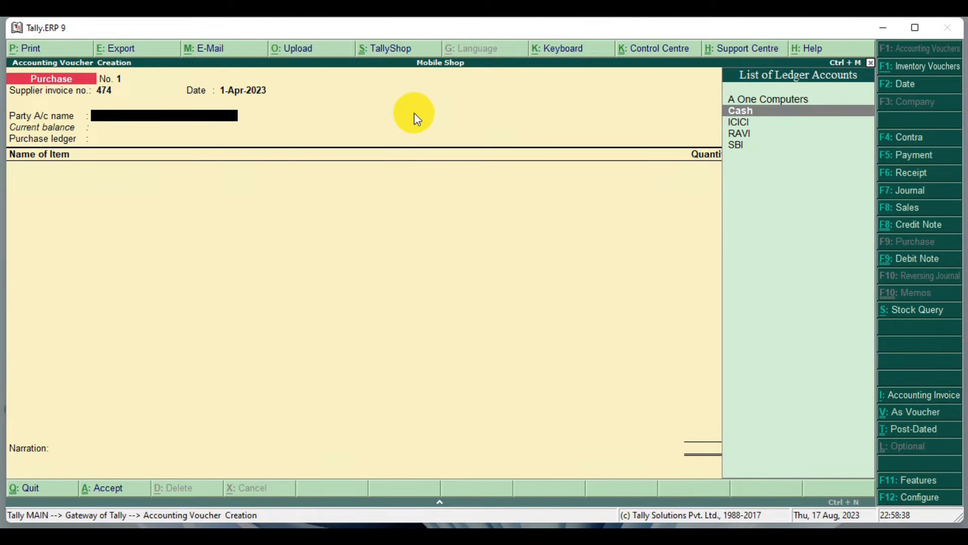
{"action": "key", "text": "Return"}
{"action": "key", "text": "Return"}
{"action": "key", "text": "Return"}
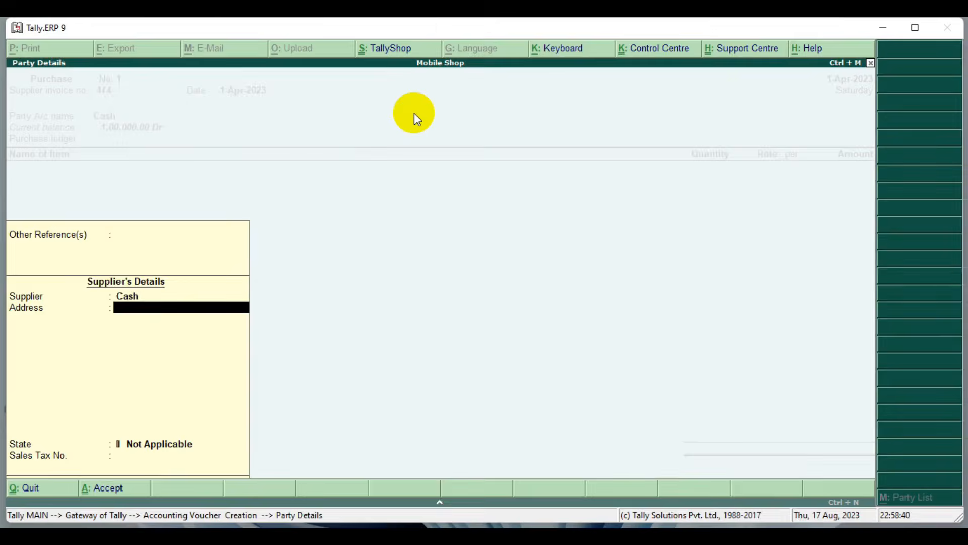
{"action": "key", "text": "Return"}
{"action": "key", "text": "Return"}
{"action": "key", "text": "Return"}
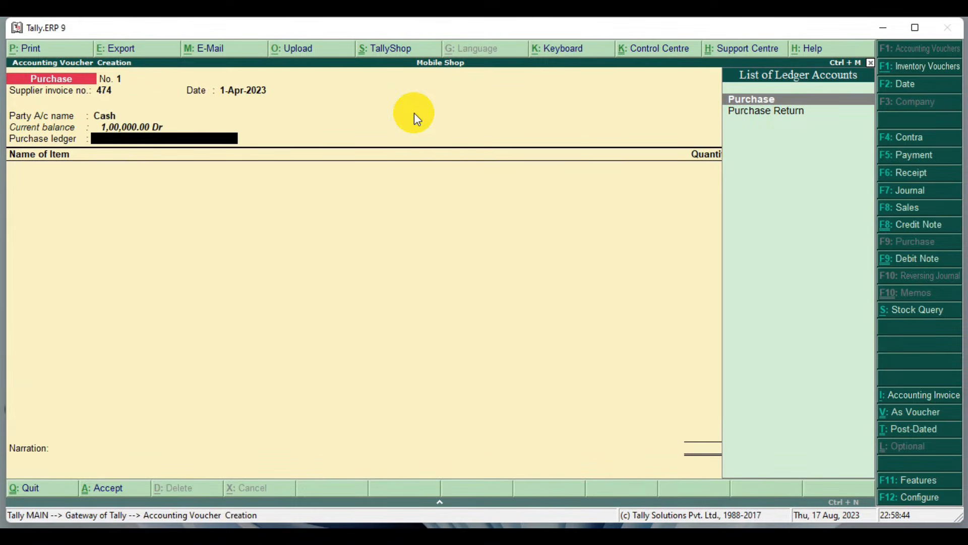
{"action": "key", "text": "Return"}
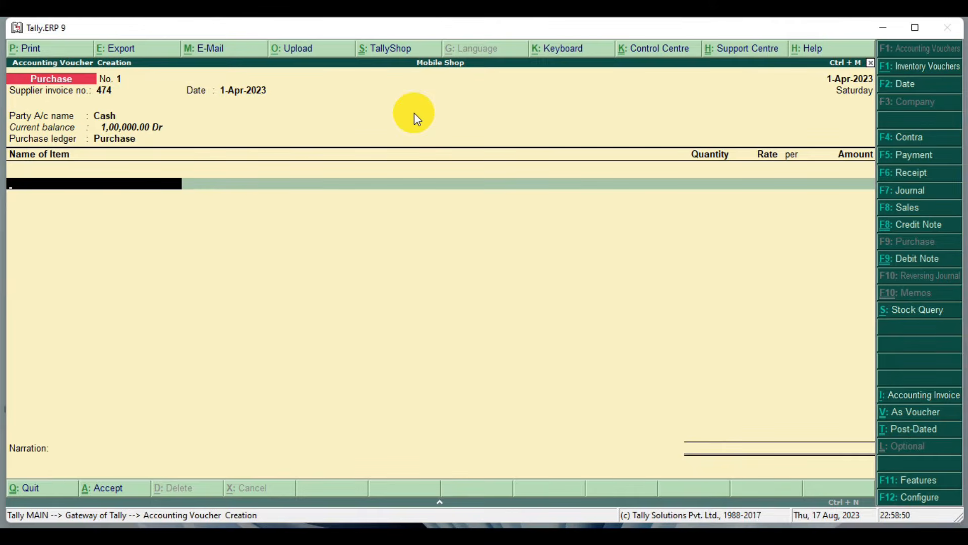
- Add the stock item Headphone to the purchase voucher with quantity 10 nos at a rate of 500
{"action": "key", "text": "space"}
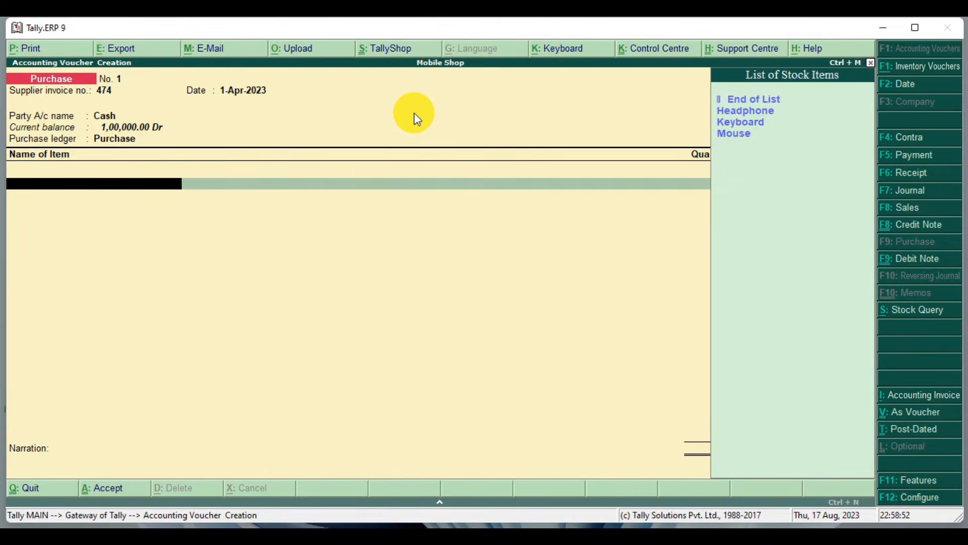
{"action": "mouse_move", "coordinate": [699, 89]}
{"action": "left_mouse_down"}
{"action": "mouse_move", "coordinate": [795, 171]}
{"action": "mouse_move", "coordinate": [891, 222]}
{"action": "left_mouse_up"}
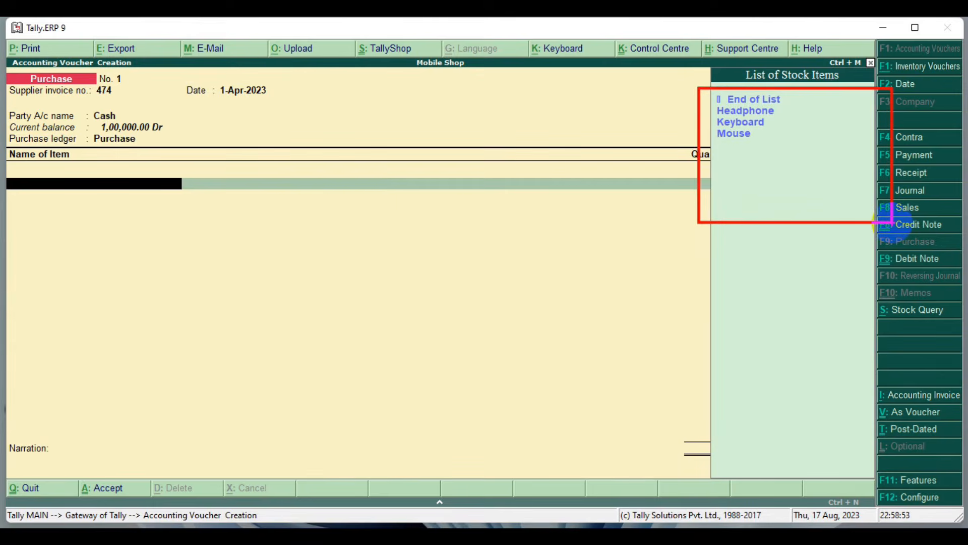
{"action": "key", "text": "Escape"}
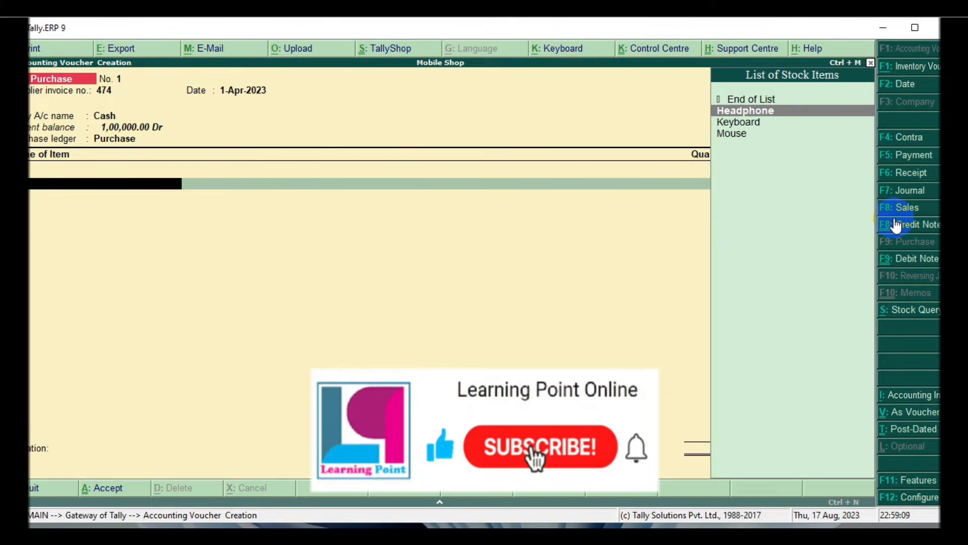
{"action": "key", "text": "Return"}
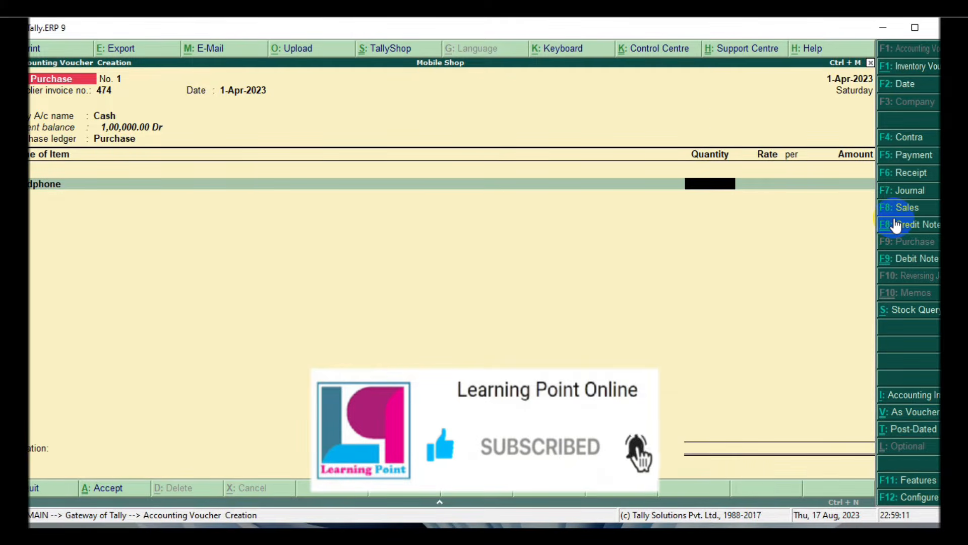
{"action": "type", "text": "10"}
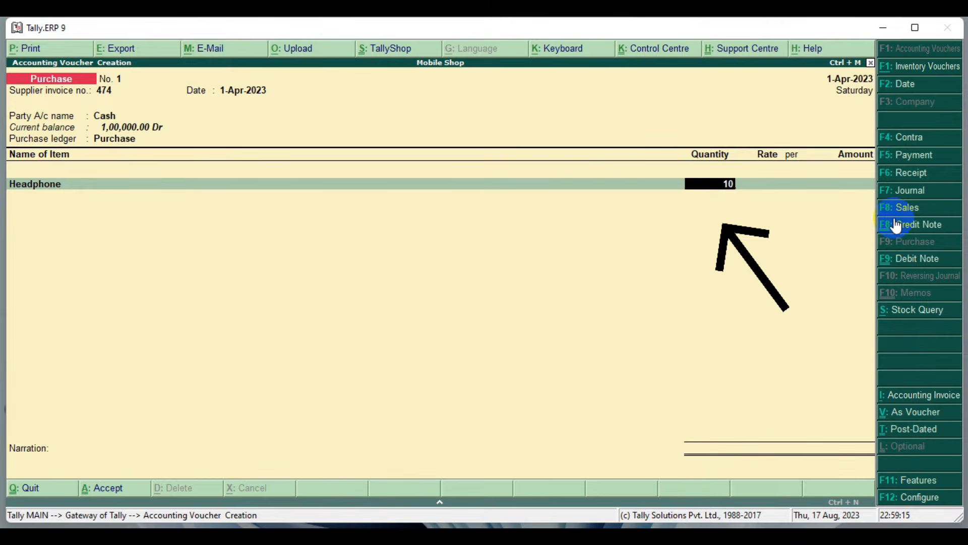
{"action": "key", "text": "Return"}
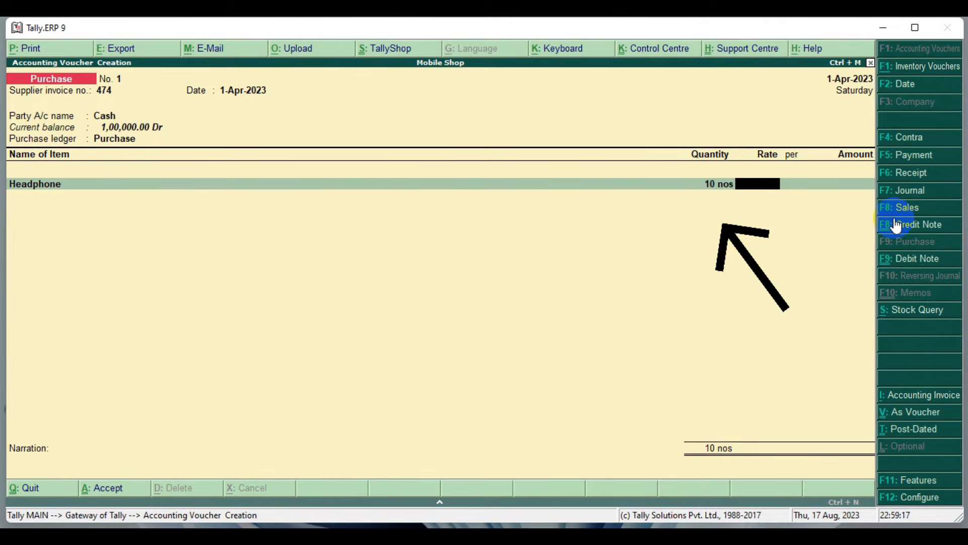
{"action": "type", "text": "500"}
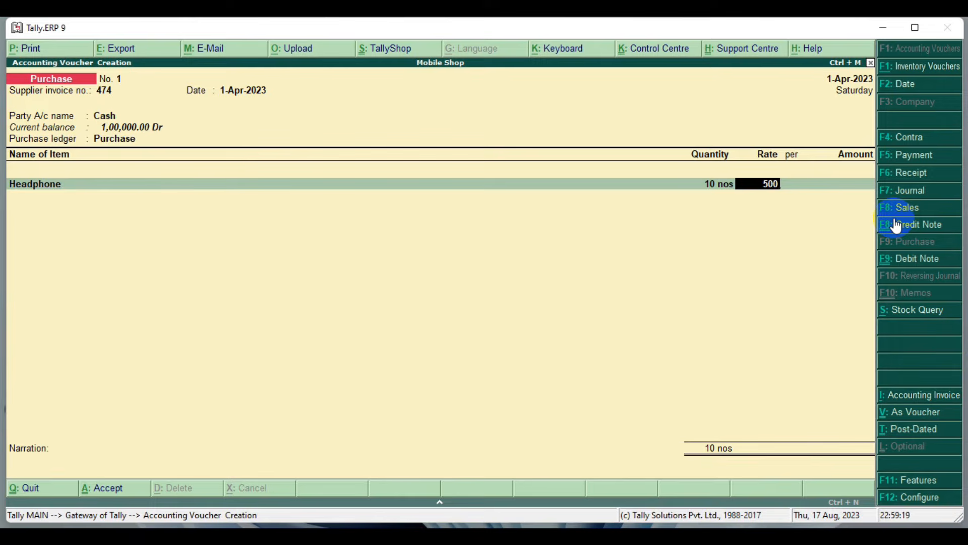
{"action": "key", "text": "Return"}
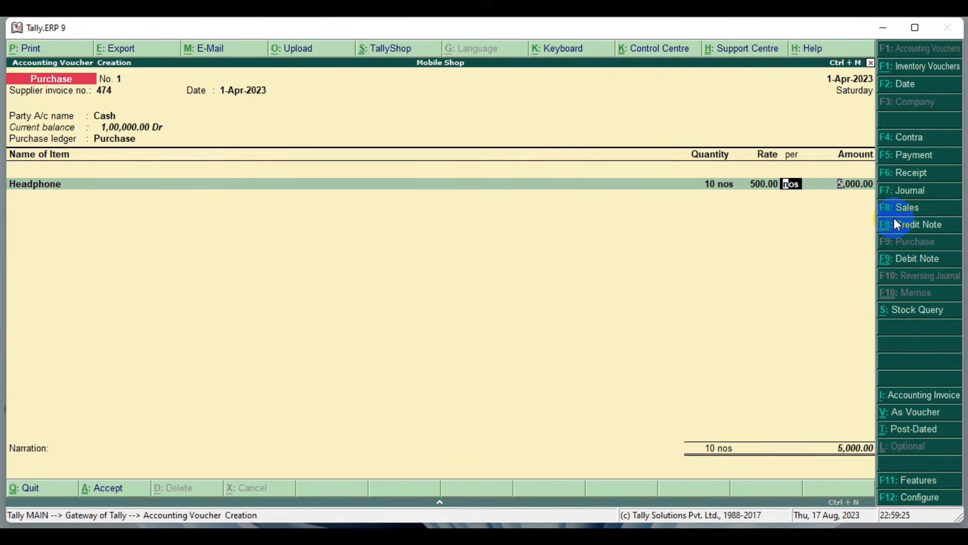
{"action": "key", "text": "Return"}
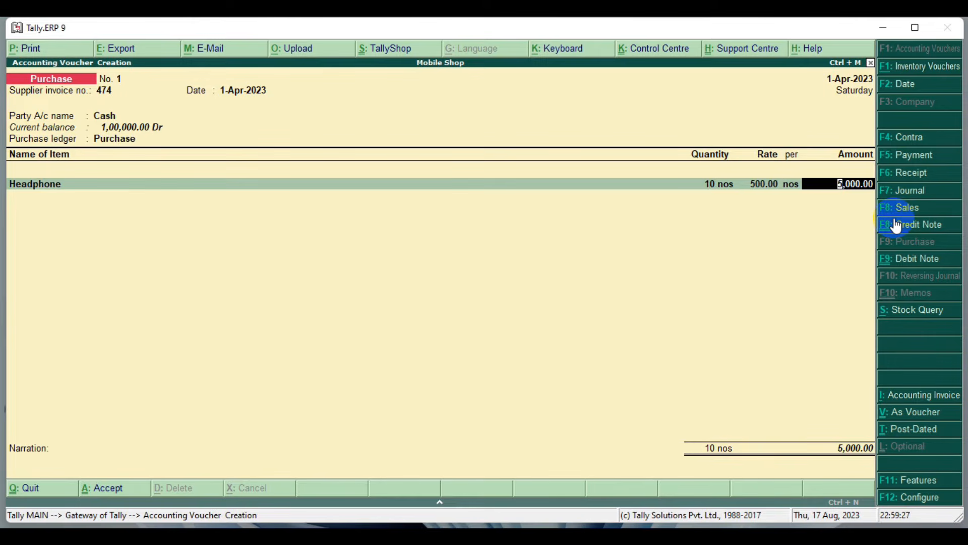
{"action": "key", "text": "Return"}
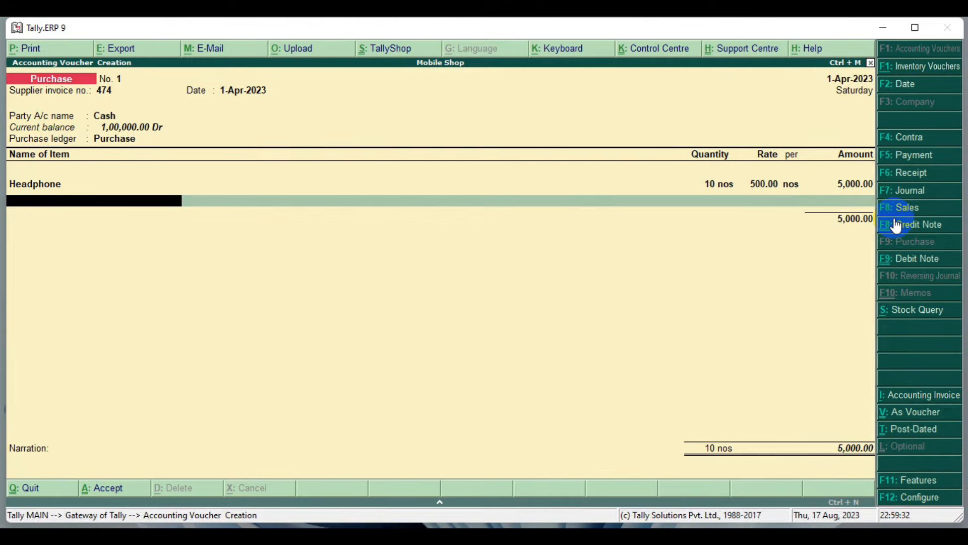
- Add the stock item Mouse to the voucher with quantity 20 nos at a rate of 200
{"action": "type", "text": "M"}
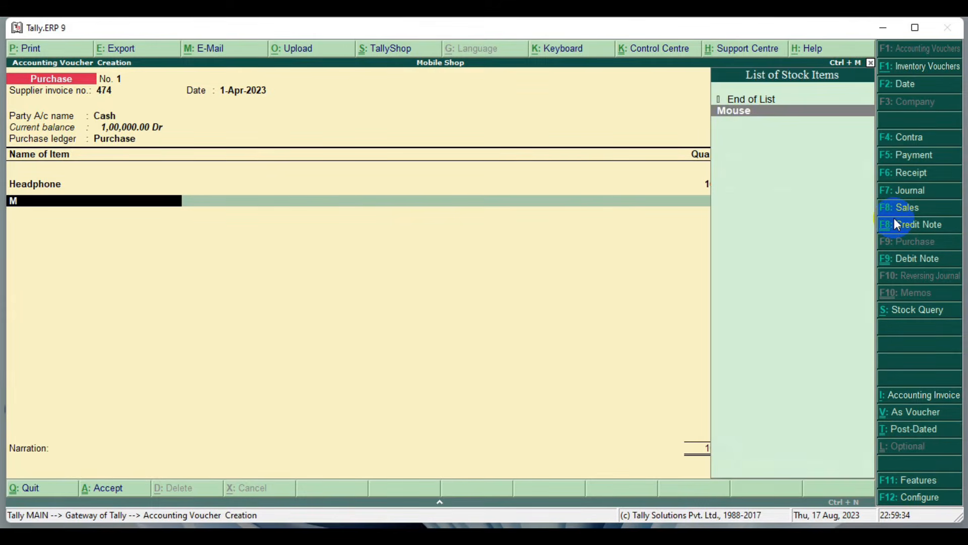
{"action": "key", "text": "Return"}
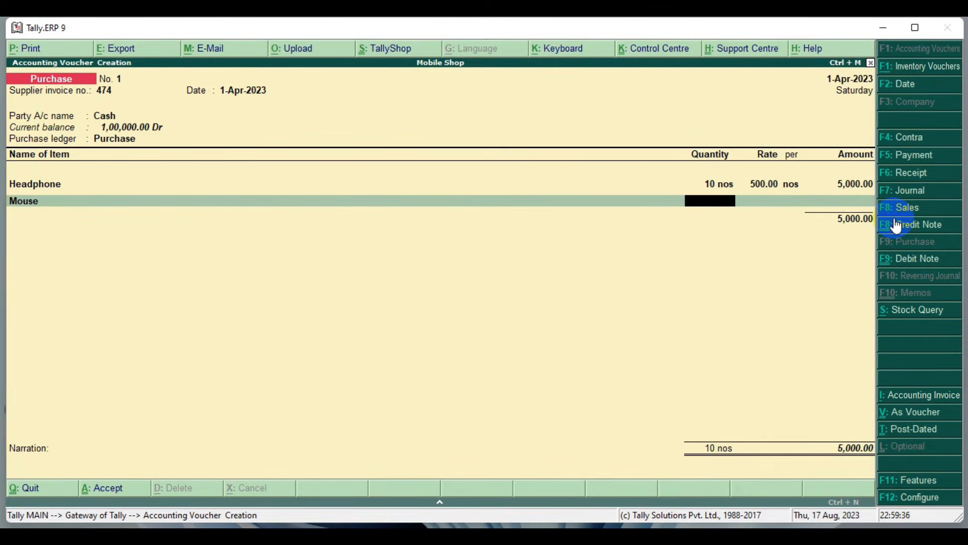
{"action": "type", "text": "20"}
{"action": "key", "text": "Return"}
{"action": "type", "text": "200"}
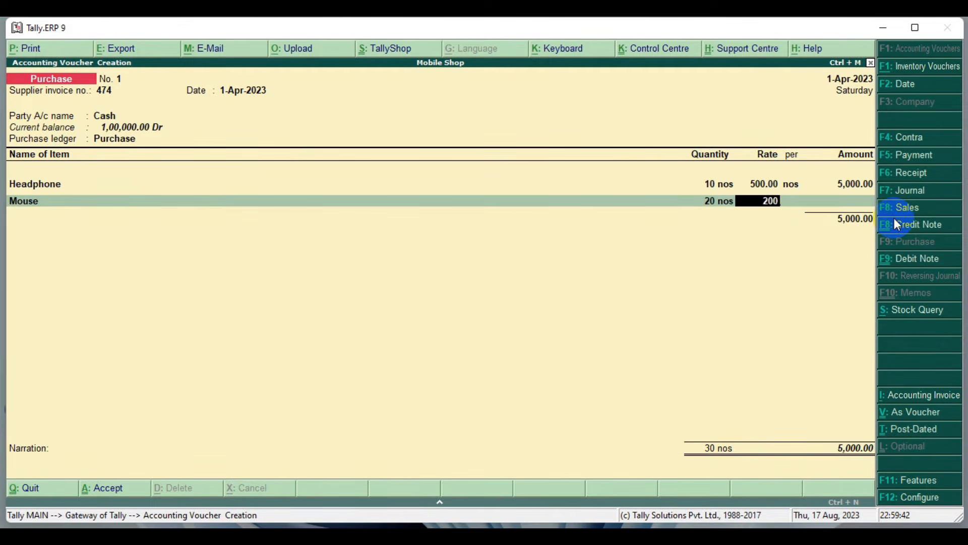
{"action": "key", "text": "Return"}
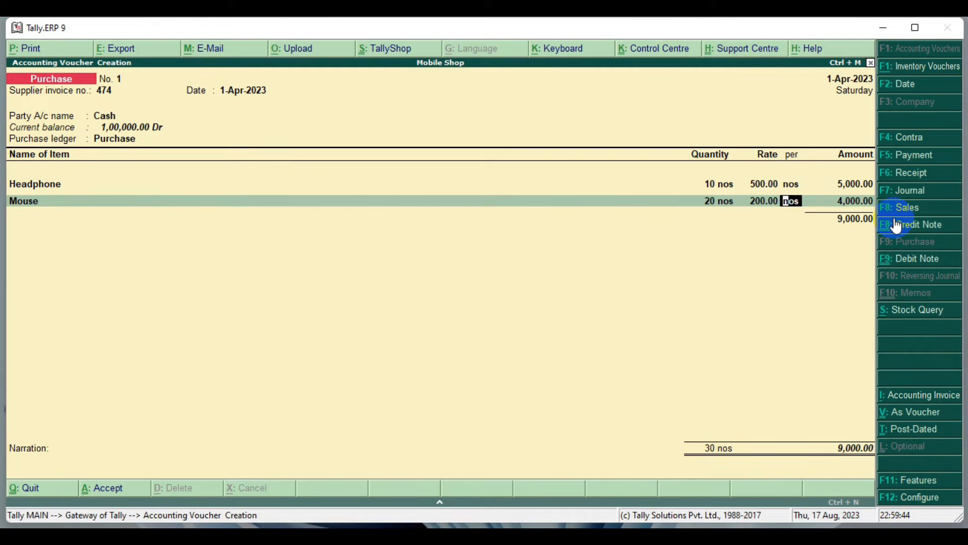
{"action": "key", "text": "Return"}
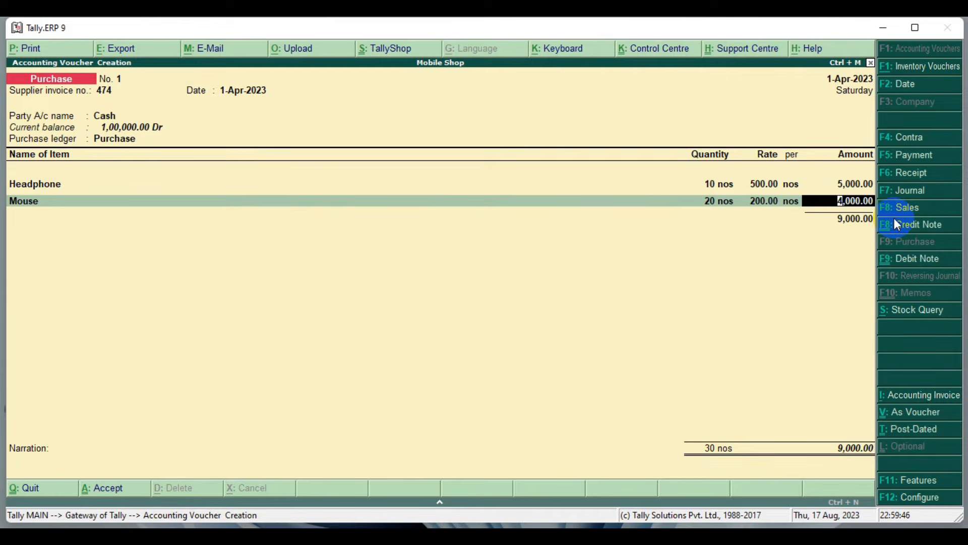
{"action": "key", "text": "Return"}
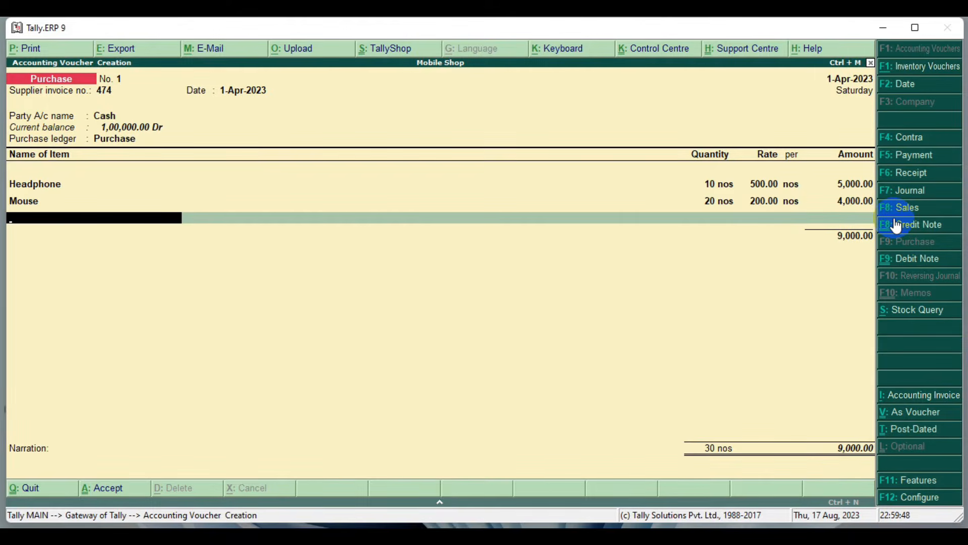
- Add the stock item Keyboard with quantity 10 nos at a rate of 600, and end the item list
{"action": "type", "text": "K"}
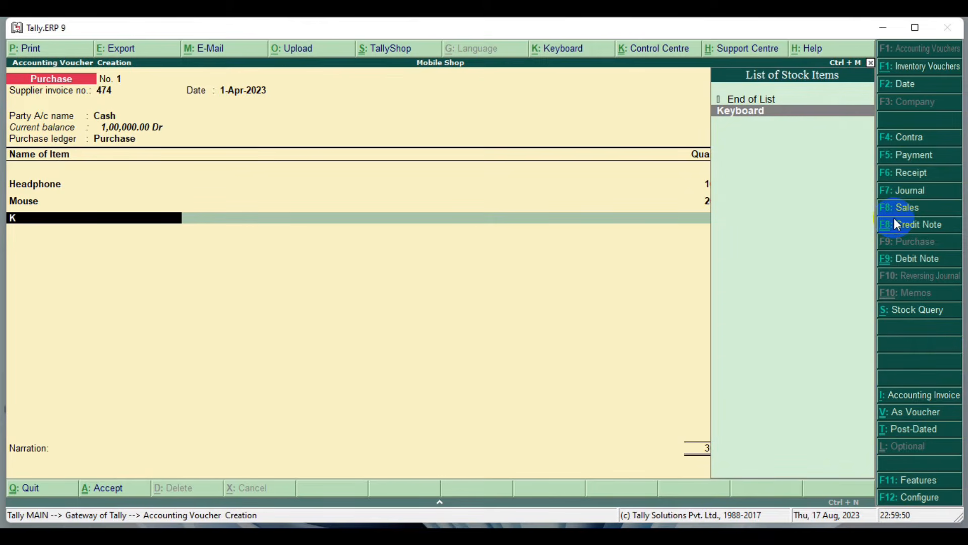
{"action": "key", "text": "Return"}
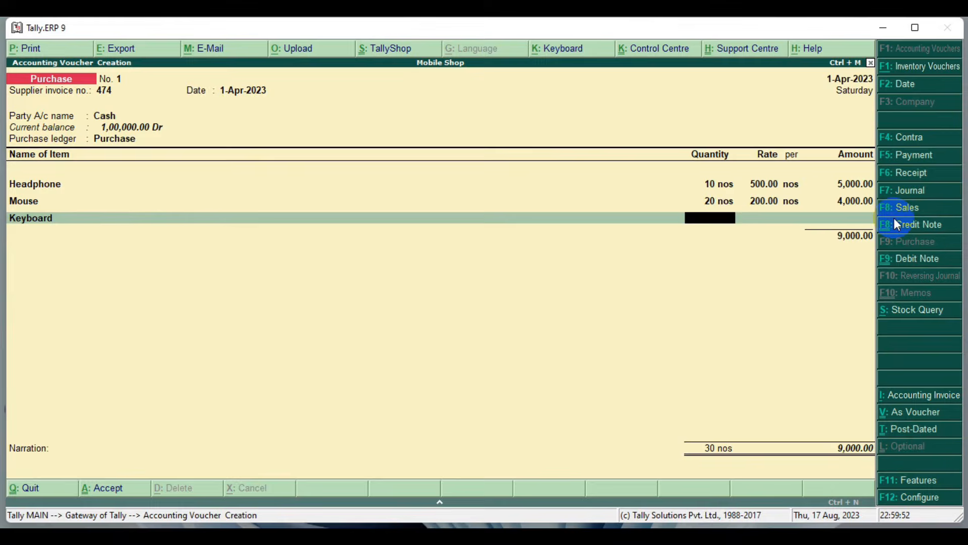
{"action": "type", "text": "10"}
{"action": "key", "text": "Return"}
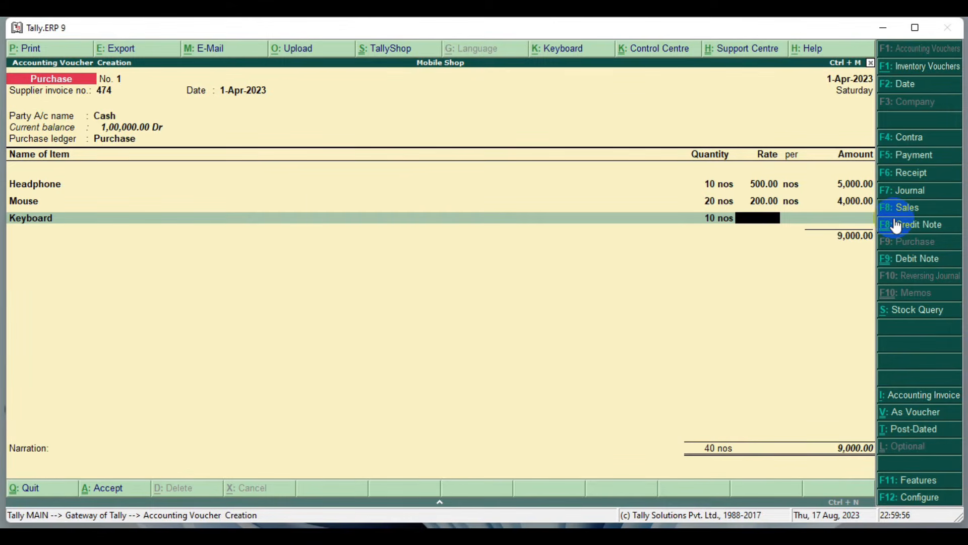
{"action": "type", "text": "600"}
{"action": "key", "text": "Return"}
{"action": "left_click", "coordinate": [809, 233]}
{"action": "left_click_drag", "start_coordinate": [809, 233], "coordinate": [883, 246]}
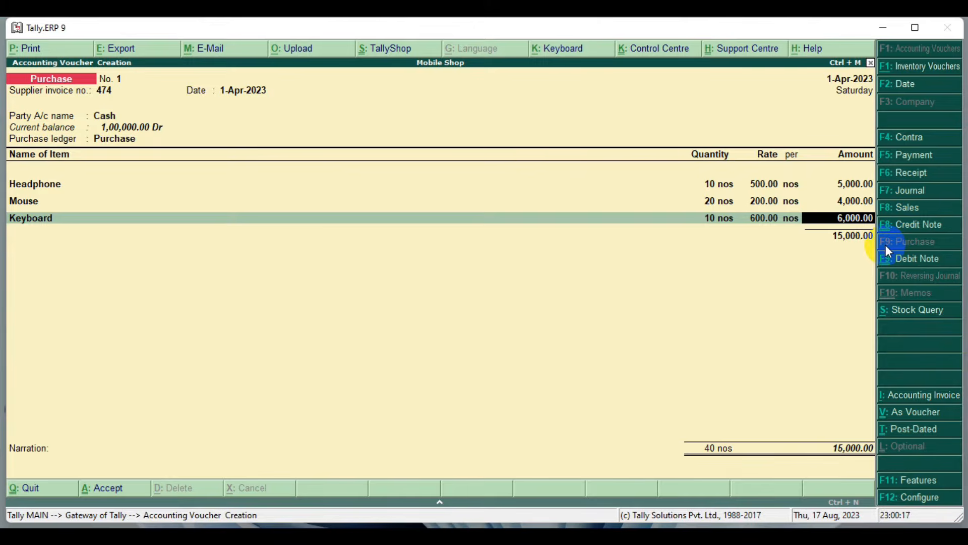
{"action": "key", "text": "Return"}
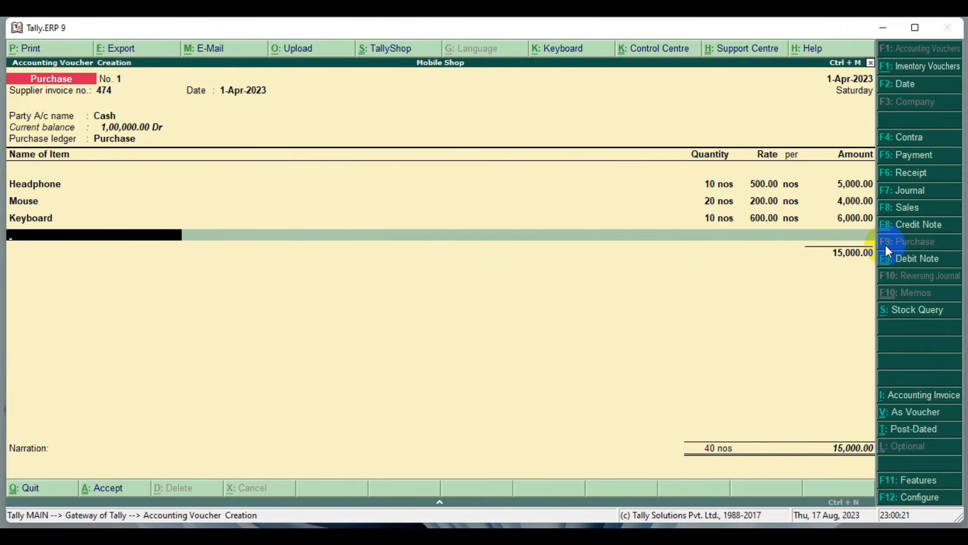
{"action": "key", "text": "Return"}
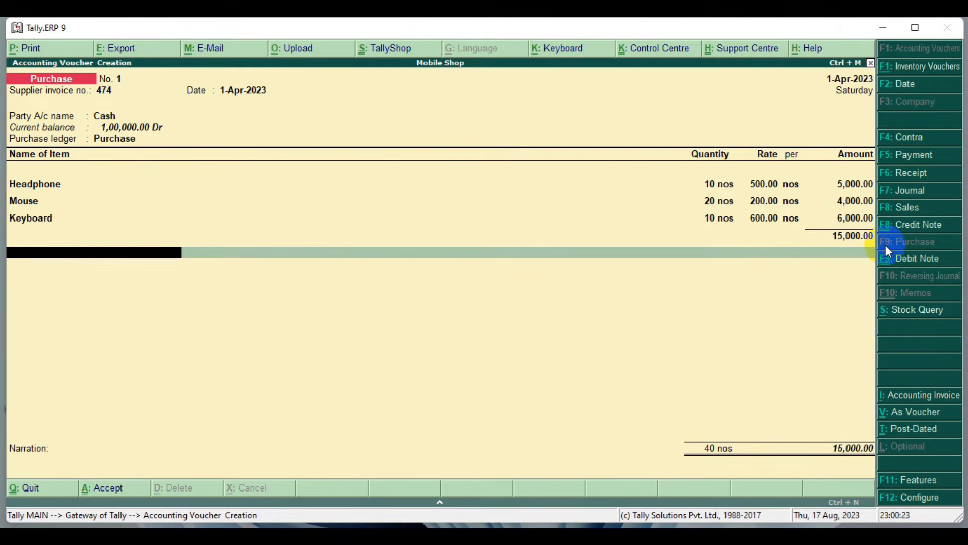
{"action": "left_click_drag", "start_coordinate": [794, 227], "coordinate": [877, 246]}
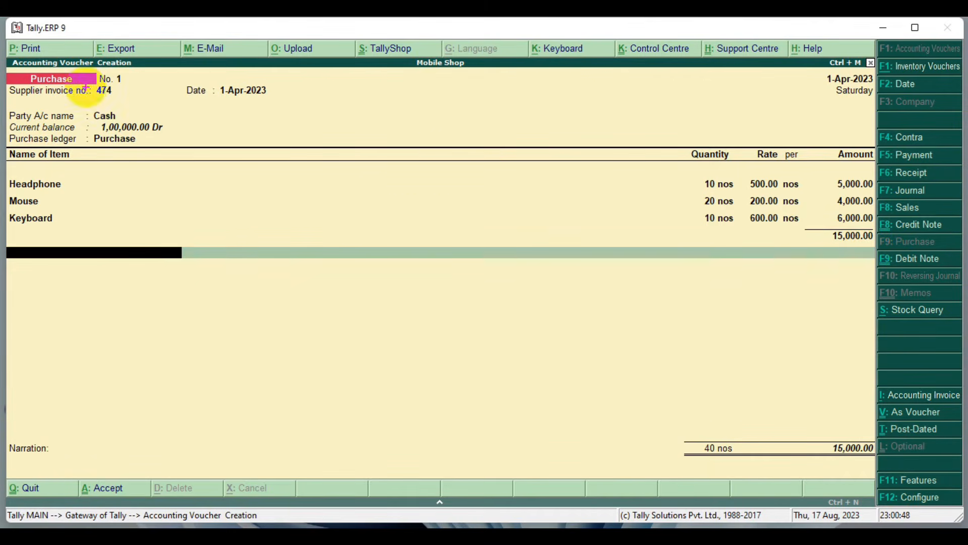
{"action": "left_click_drag", "start_coordinate": [85, 87], "coordinate": [192, 129]}
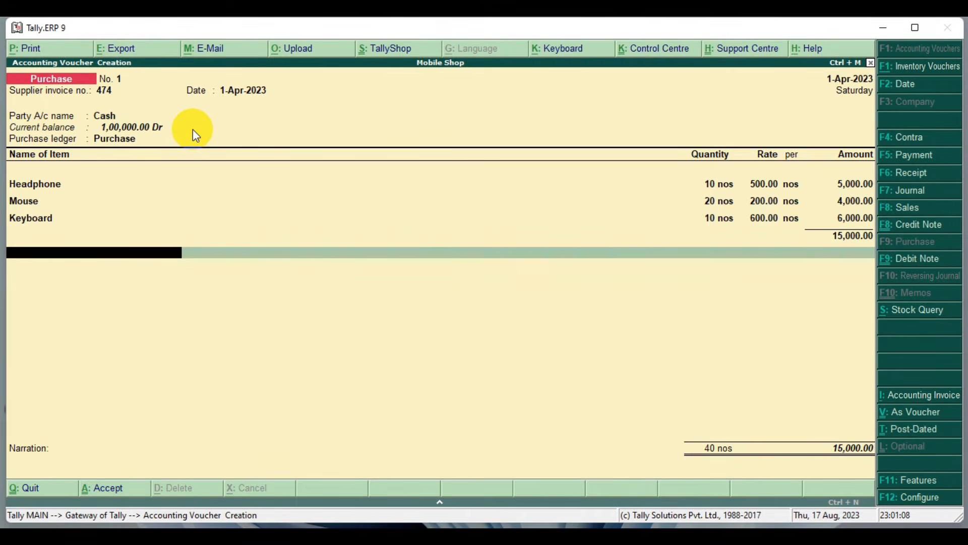
- Create the ledger Discount Received under Indirect Incomes from within the voucher, leaving inventory values and interest calculation at No, and save it
{"action": "key", "text": "alt+c"}
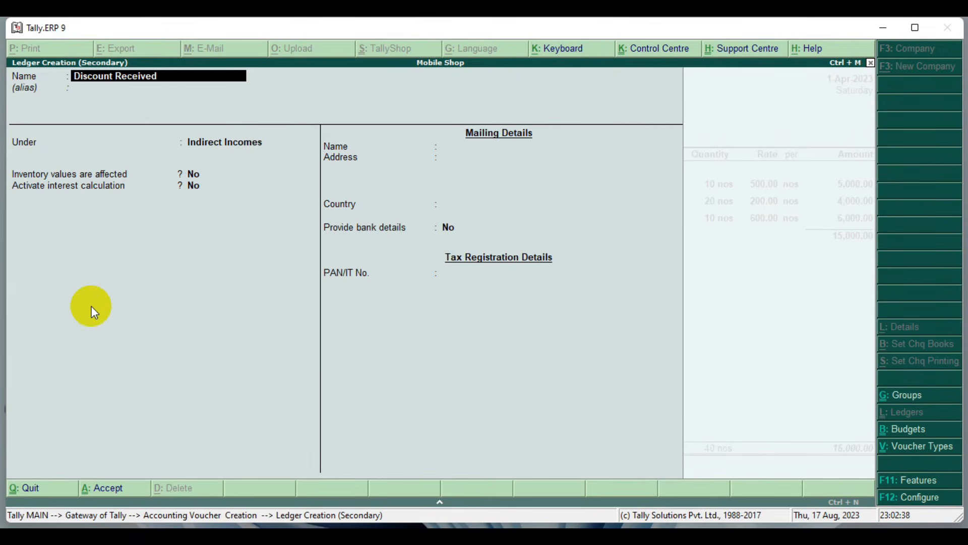
{"action": "key", "text": "Return"}
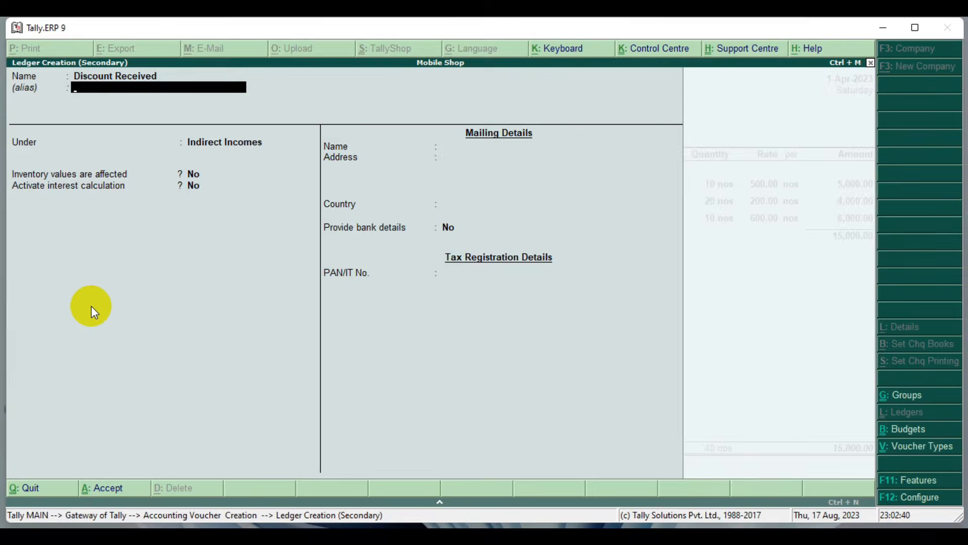
{"action": "key", "text": "Return"}
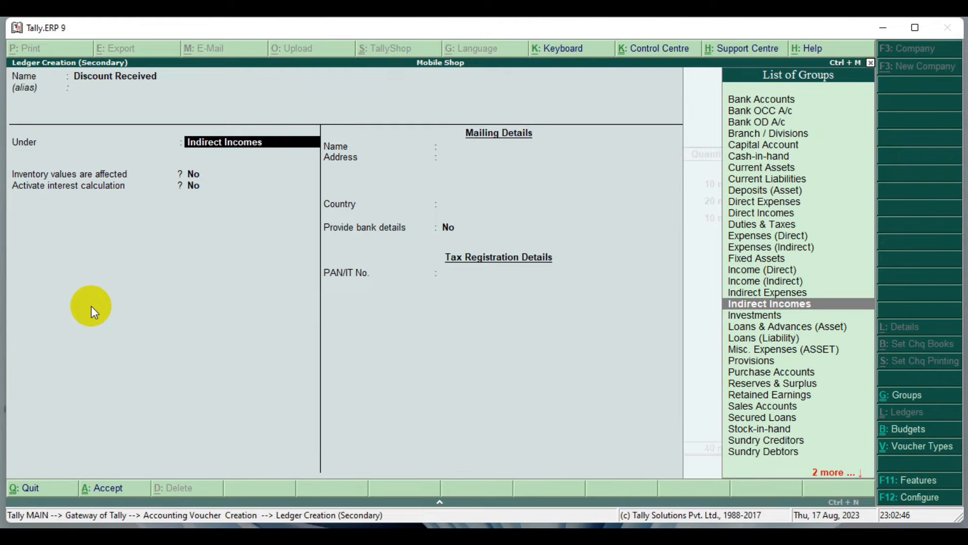
{"action": "key", "text": "Return"}
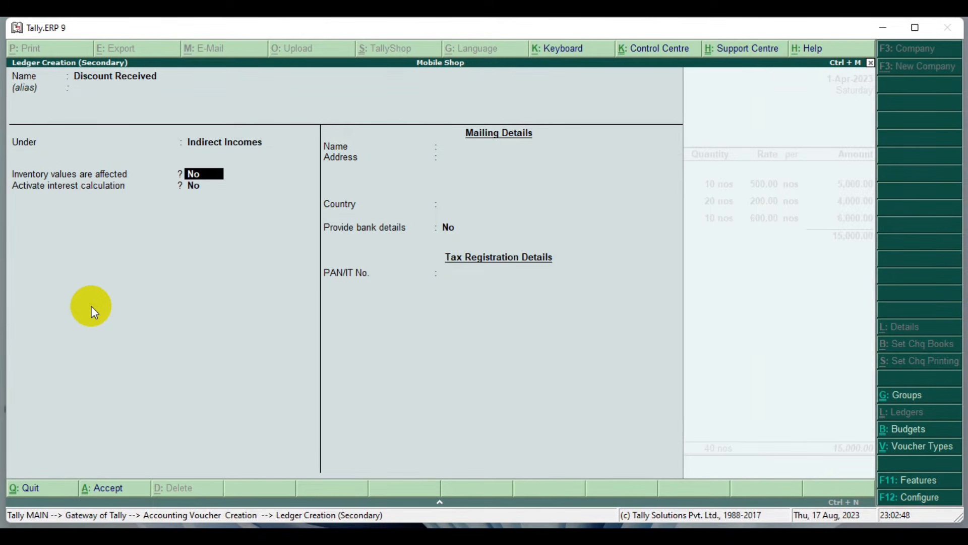
{"action": "key", "text": "Return"}
{"action": "key", "text": "Return"}
{"action": "key", "text": "Return"}
{"action": "key", "text": "Return"}
{"action": "key", "text": "Return"}
{"action": "key", "text": "Return"}
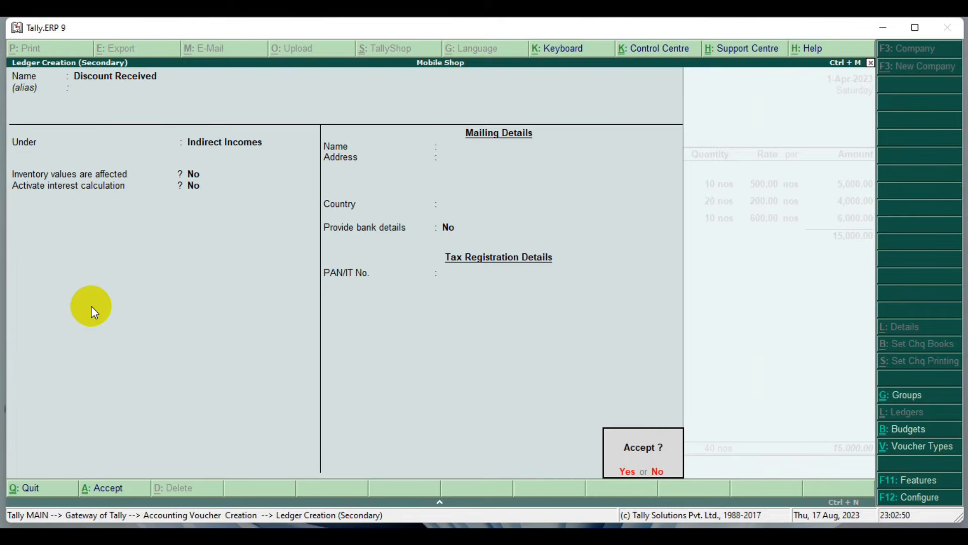
{"action": "key", "text": "Return"}
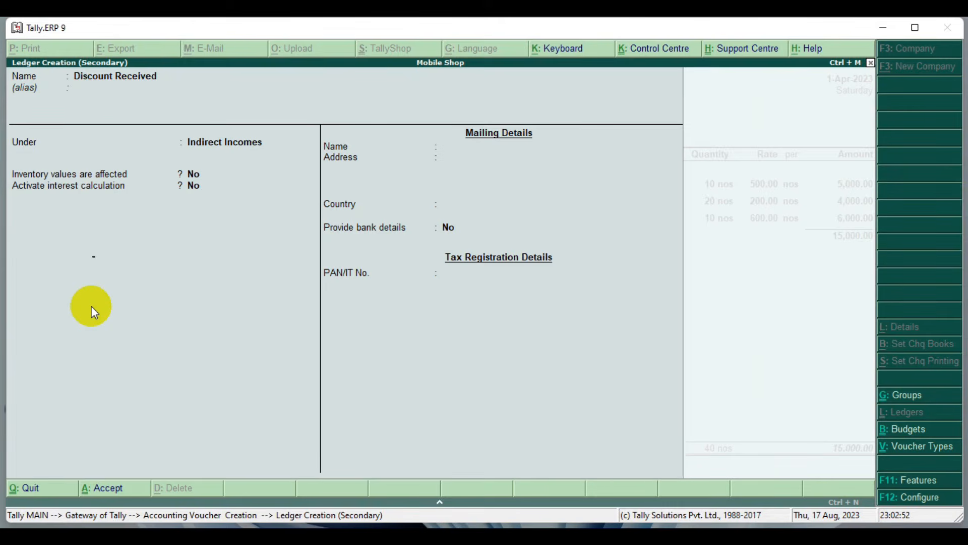
- Enter a rate of 5 % on the Discount Received line and check its effect on the voucher total
{"action": "mouse_move", "coordinate": [7, 240]}
{"action": "left_mouse_down"}
{"action": "mouse_move", "coordinate": [63, 276]}
{"action": "mouse_move", "coordinate": [659, 286]}
{"action": "mouse_move", "coordinate": [878, 275]}
{"action": "left_mouse_up"}
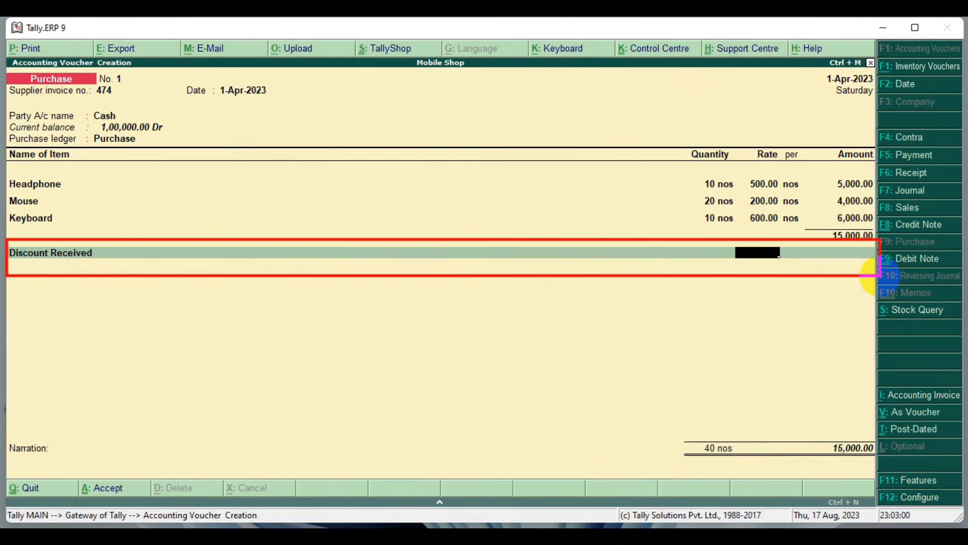
{"action": "left_click_drag", "start_coordinate": [723, 236], "coordinate": [799, 273]}
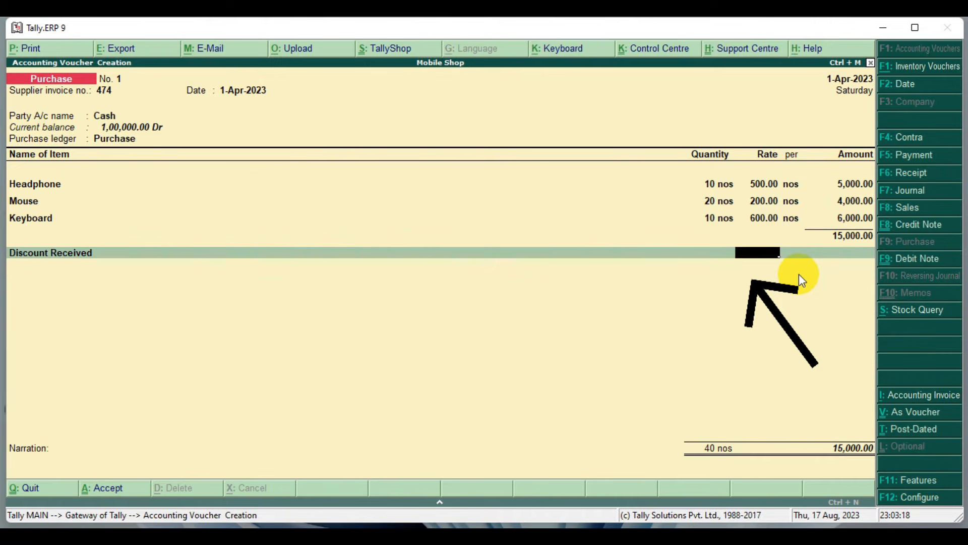
{"action": "type", "text": "5"}
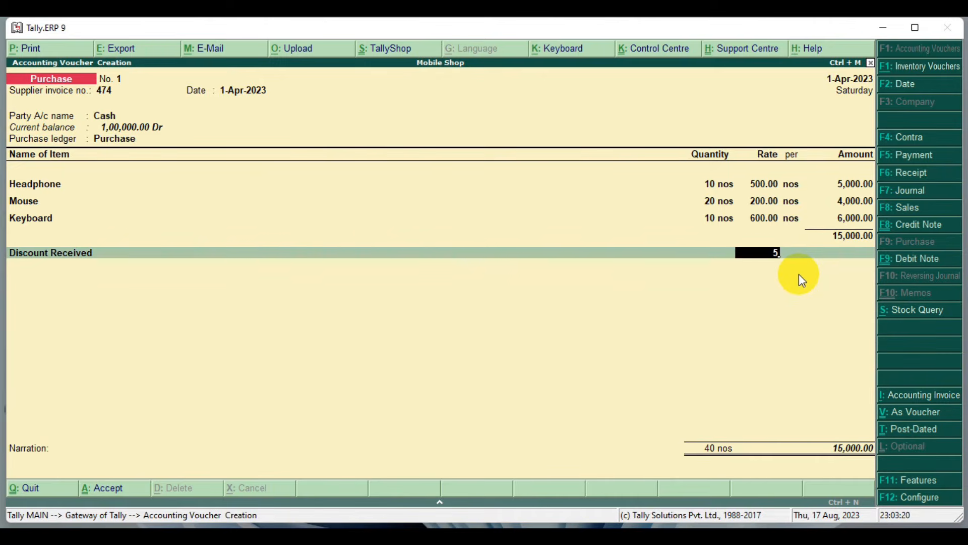
{"action": "key", "text": "Return"}
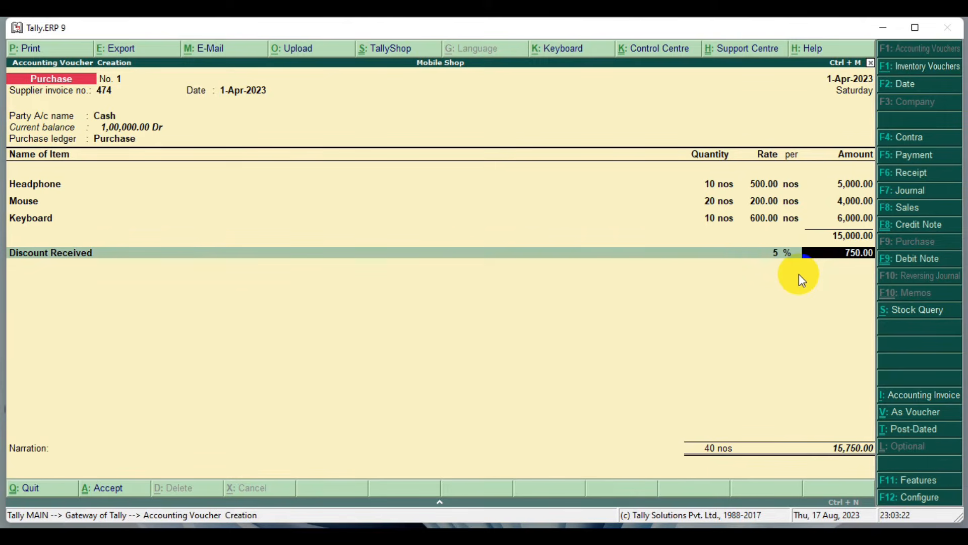
{"action": "left_click", "coordinate": [811, 241]}
{"action": "left_click_drag", "start_coordinate": [812, 241], "coordinate": [883, 269]}
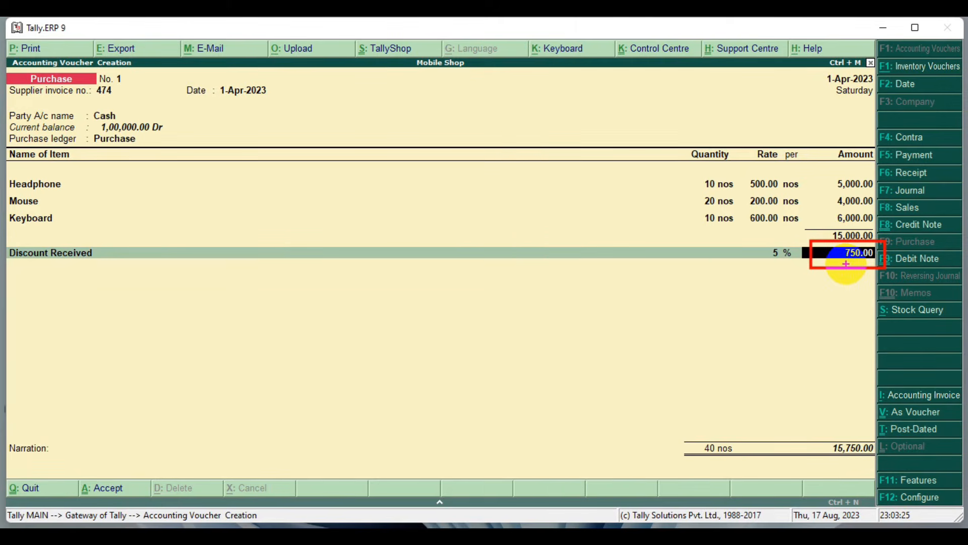
{"action": "left_click_drag", "start_coordinate": [806, 430], "coordinate": [888, 465]}
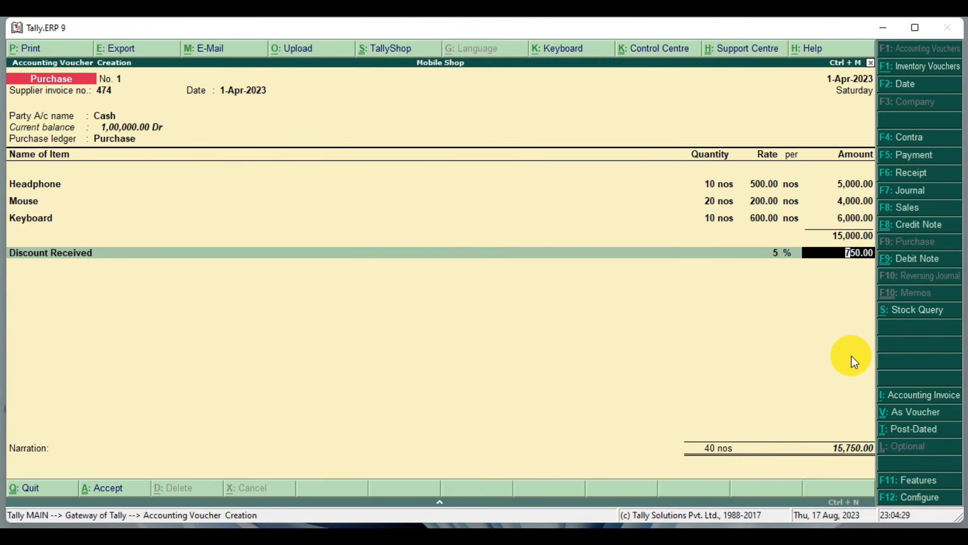
- Set the Discount Received rate to -5 % so it is deducted from the purchase, and accept the line's amount
{"action": "key", "text": "BackSpace"}
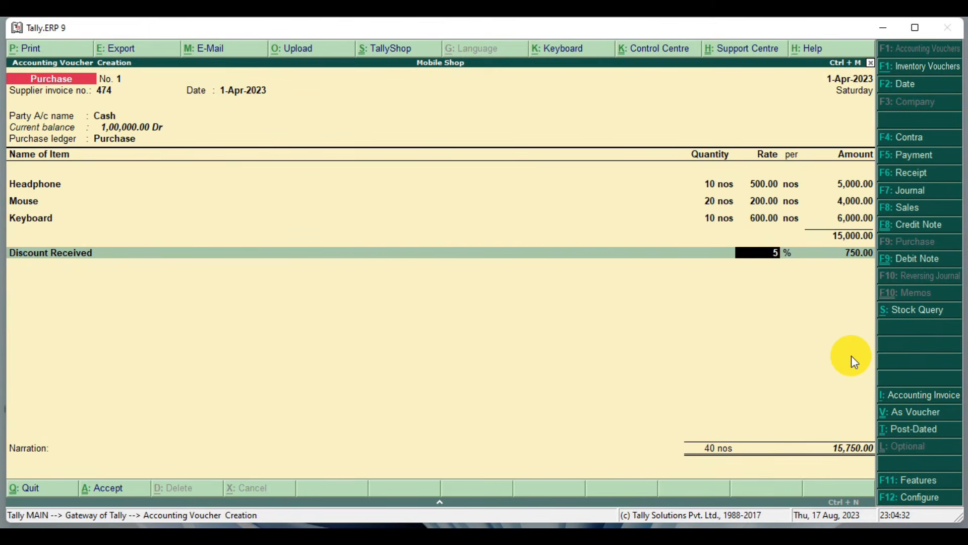
{"action": "key", "text": "BackSpace"}
{"action": "type", "text": "-5"}
{"action": "key", "text": "Return"}
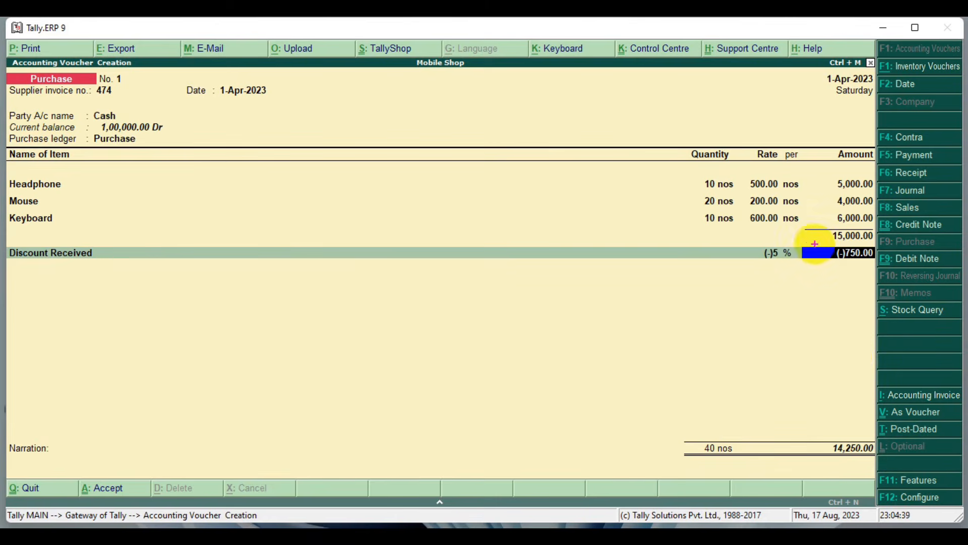
{"action": "left_click_drag", "start_coordinate": [802, 243], "coordinate": [881, 269]}
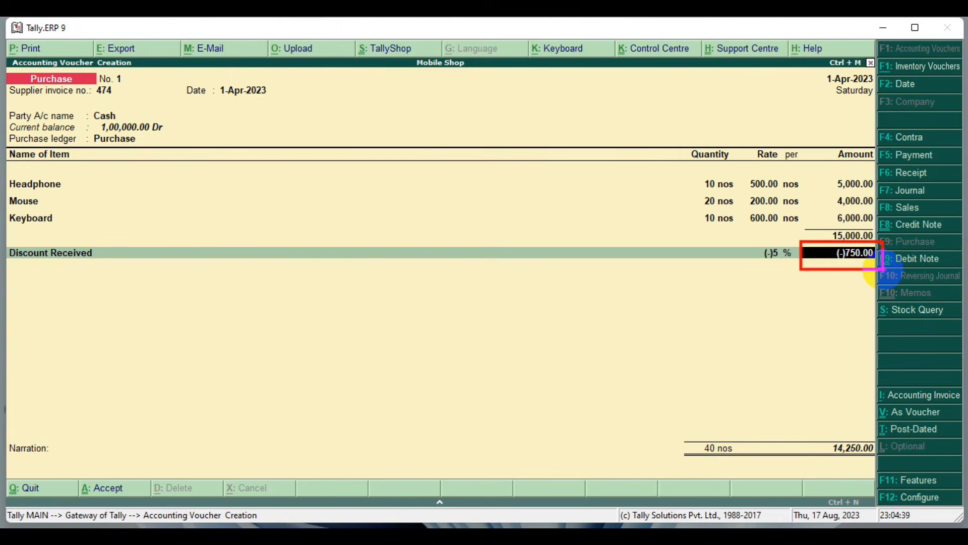
{"action": "left_click_drag", "start_coordinate": [882, 270], "coordinate": [881, 269]}
{"action": "left_click_drag", "start_coordinate": [805, 416], "coordinate": [884, 467]}
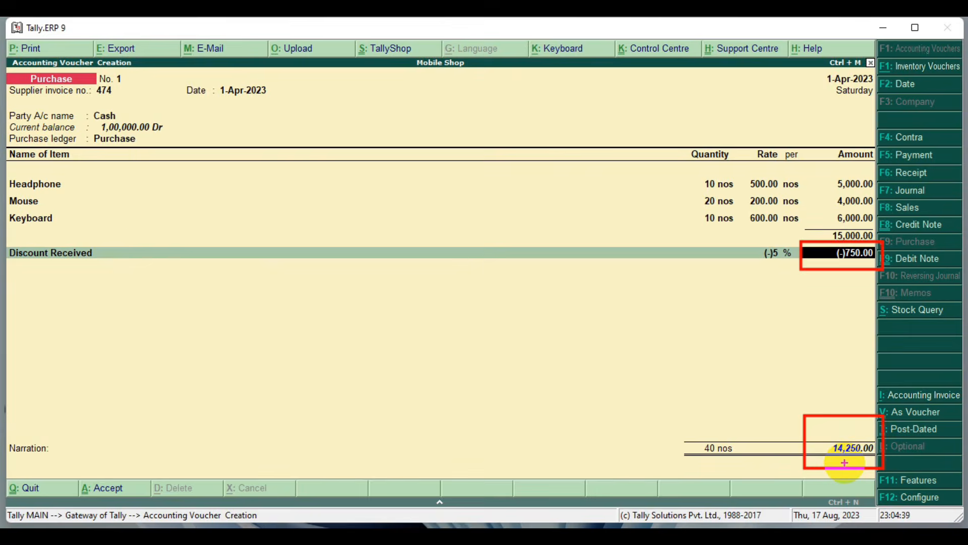
{"action": "key", "text": "Return"}
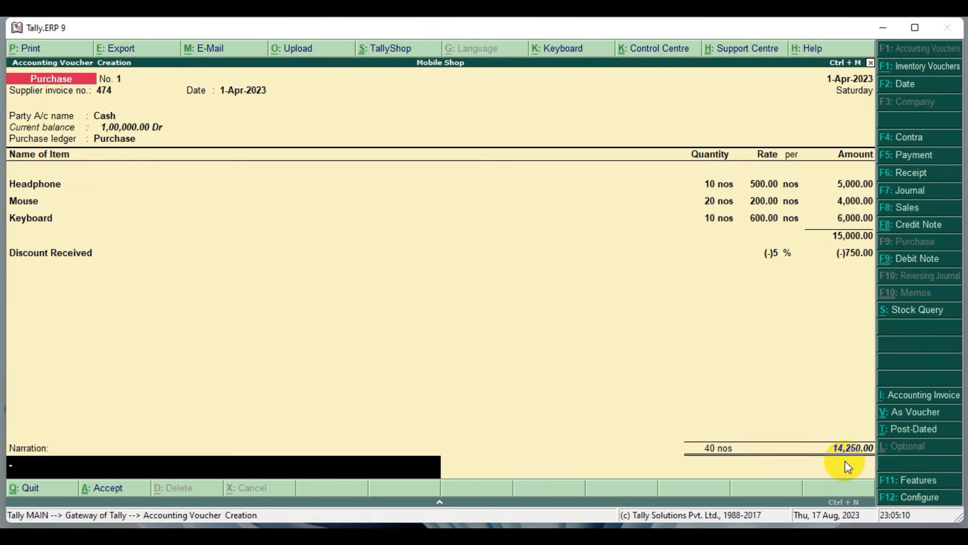
- Preview the purchase voucher's printed invoice and examine the discount line and the total amount
{"action": "key", "text": "alt+p"}
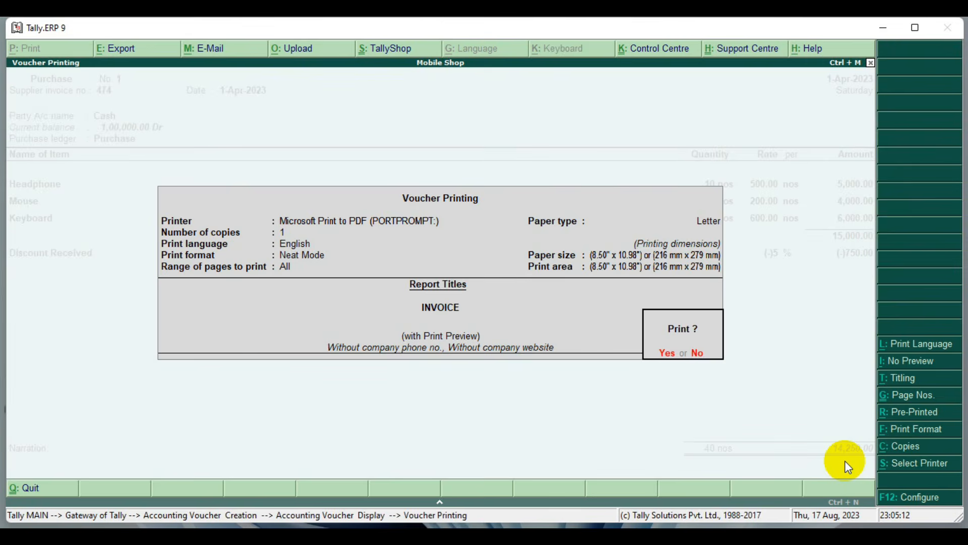
{"action": "key", "text": "Return"}
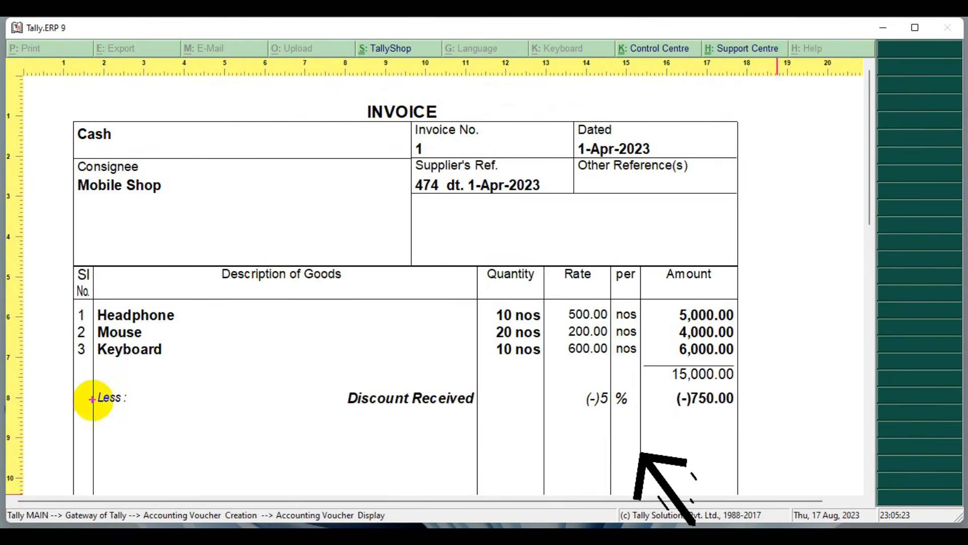
{"action": "left_click_drag", "start_coordinate": [63, 380], "coordinate": [755, 422]}
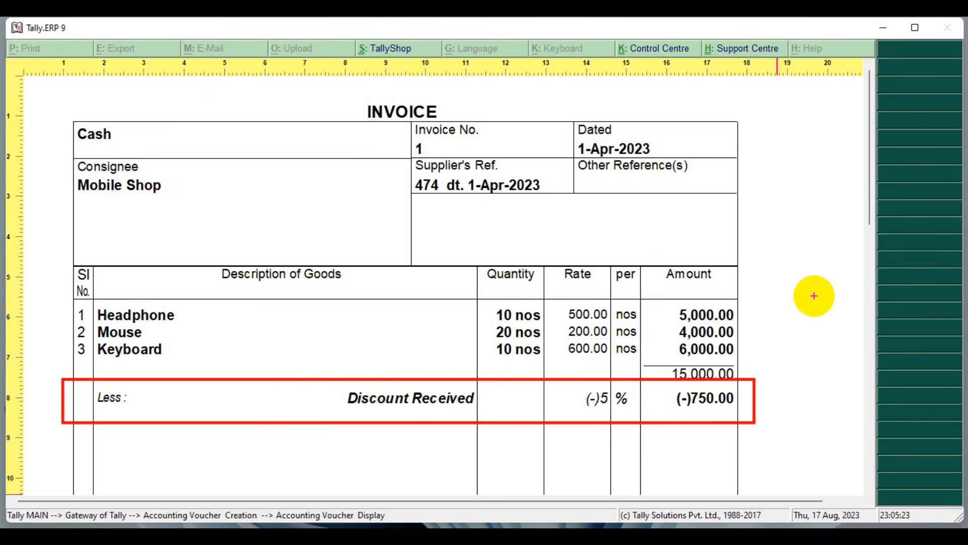
{"action": "scroll", "coordinate": [817, 297], "scroll_direction": "down", "scroll_amount": 10}
{"action": "mouse_move", "coordinate": [612, 244]}
{"action": "left_mouse_down"}
{"action": "mouse_move", "coordinate": [764, 305]}
{"action": "mouse_move", "coordinate": [762, 313]}
{"action": "left_mouse_up"}
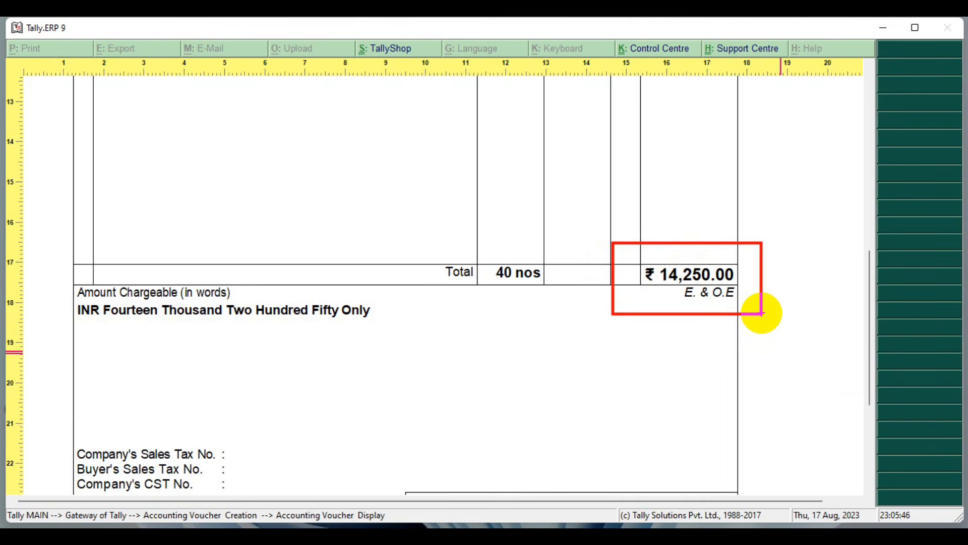